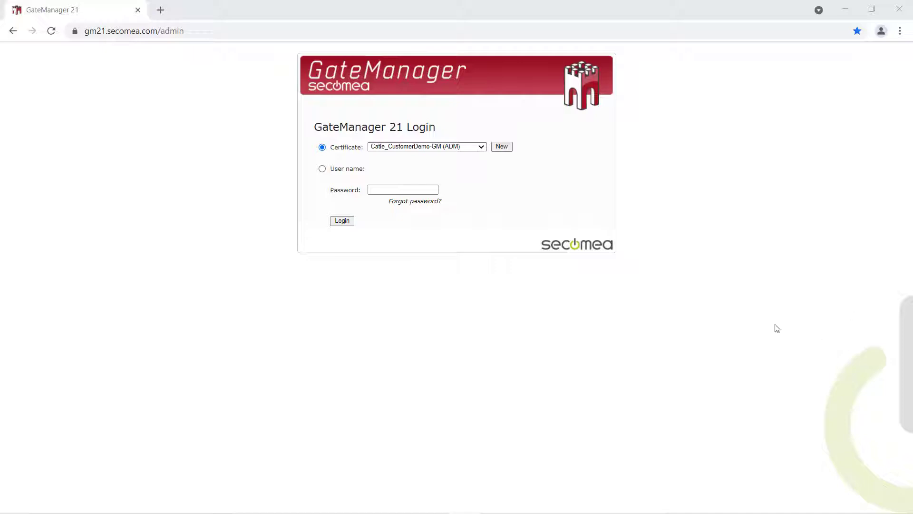
# Step: Log in to GateManager with the administrator password and dismiss the upgrade notification
pyautogui.click(396, 190)
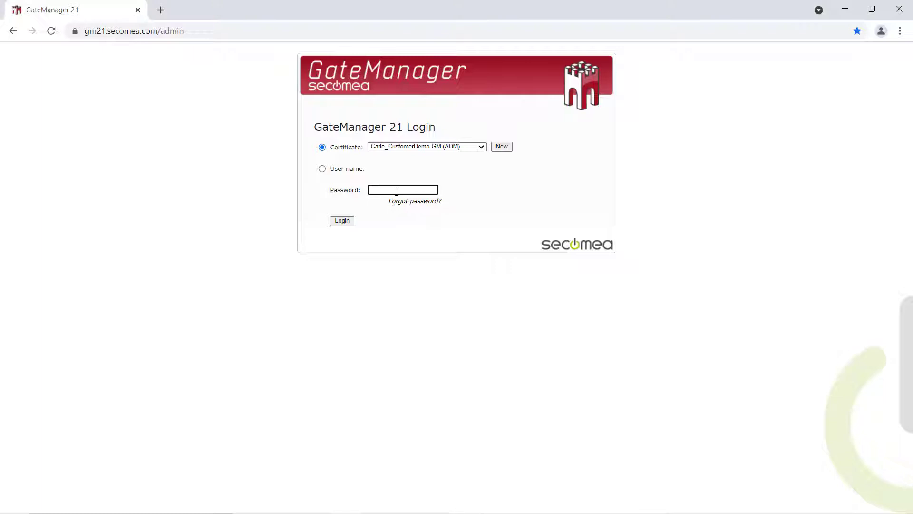
pyautogui.write('****')
pyautogui.press('Return')
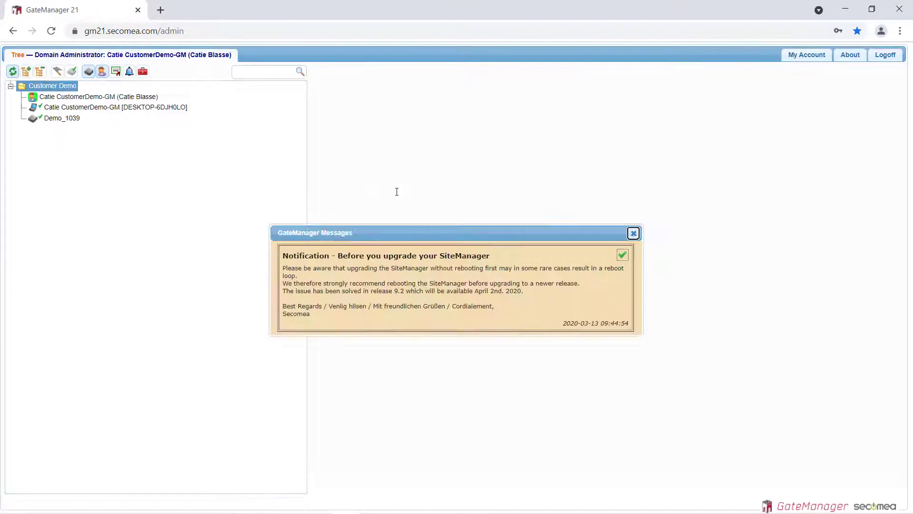
pyautogui.click(634, 233)
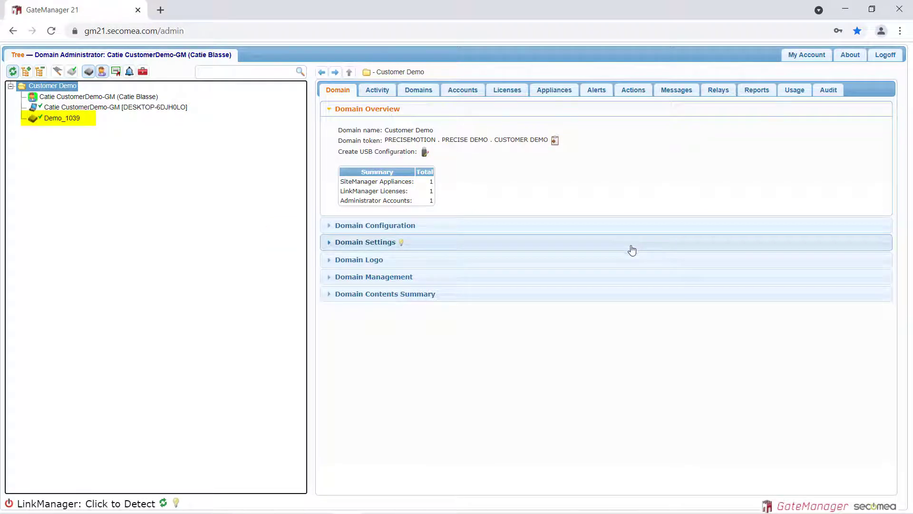
# Step: Open Demo_1039's SiteManager GUI in a new tab and go to its Device Agents setup
pyautogui.click(74, 119)
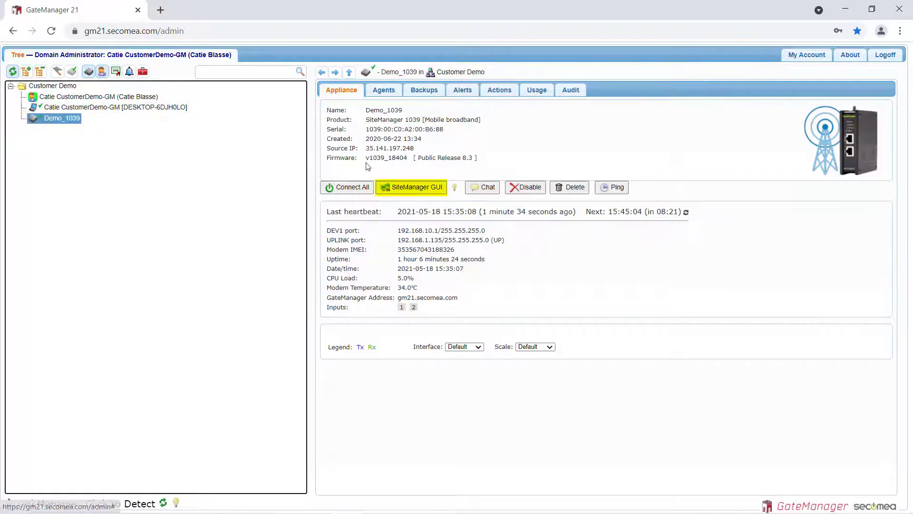
pyautogui.click(402, 189)
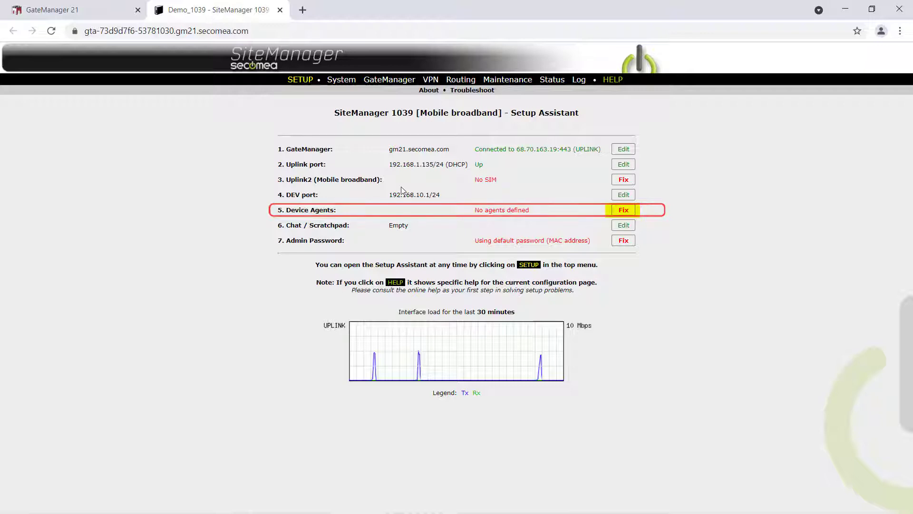
pyautogui.click(625, 212)
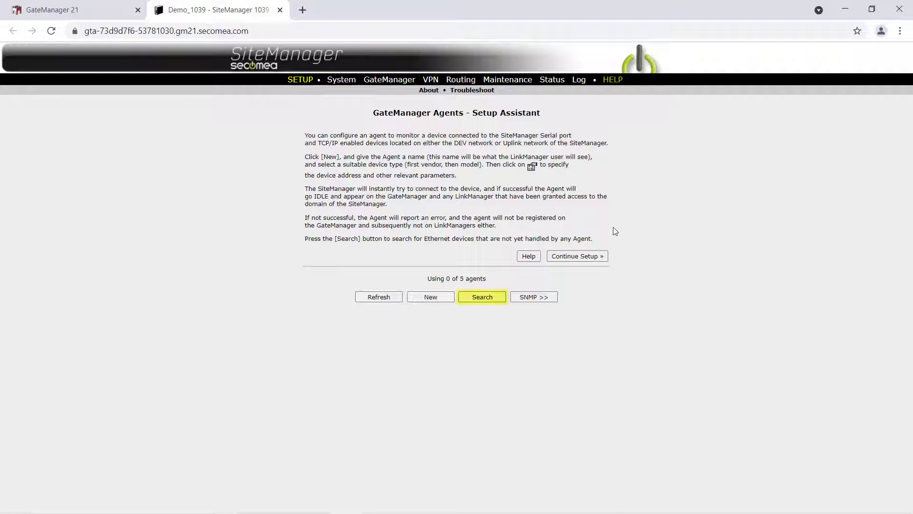
# Step: Search the DEV network for Ethernet devices, locating the Omron unit at 192.168.10.10
pyautogui.click(491, 300)
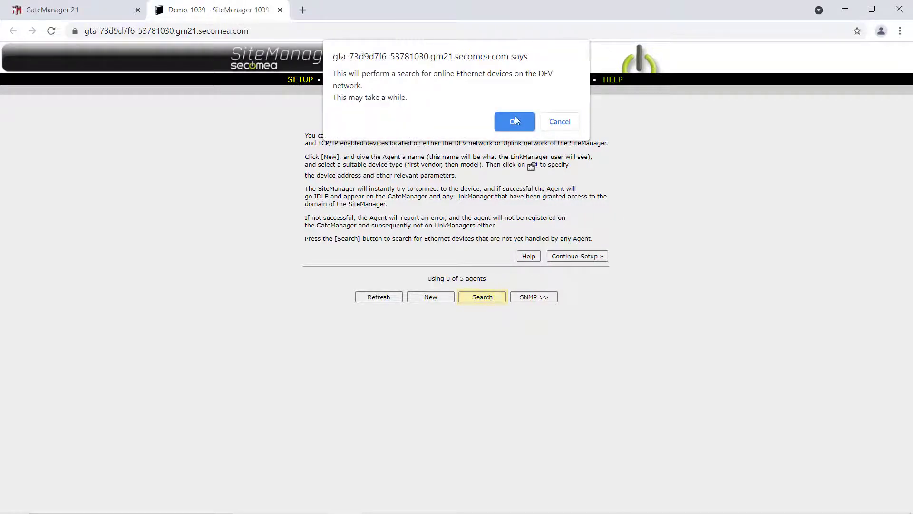
pyautogui.click(515, 117)
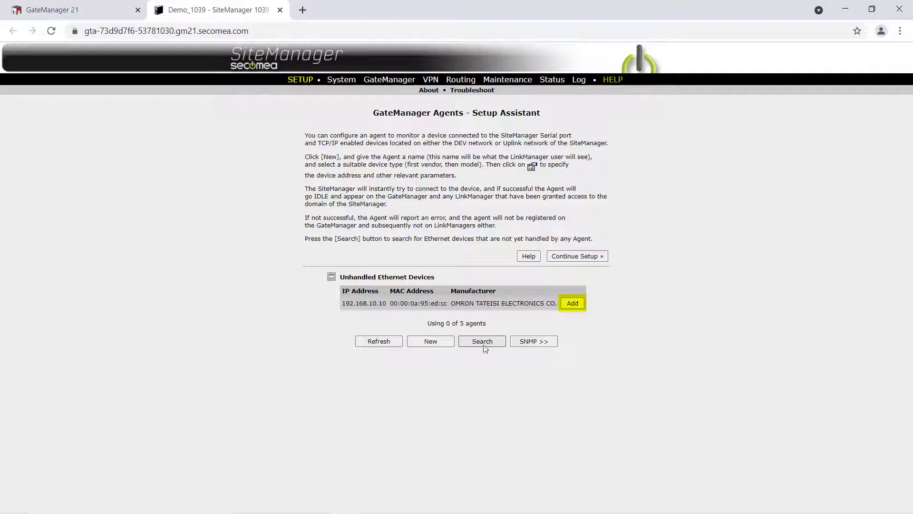
# Step: Add the found Omron device as agent 'Omron NJ', save it, and refresh until status is IDLE
pyautogui.click(572, 307)
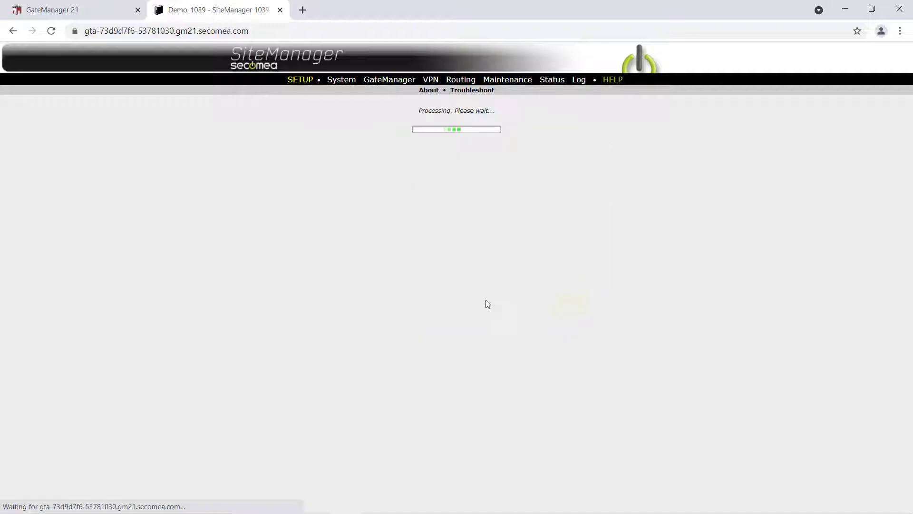
pyautogui.click(291, 334)
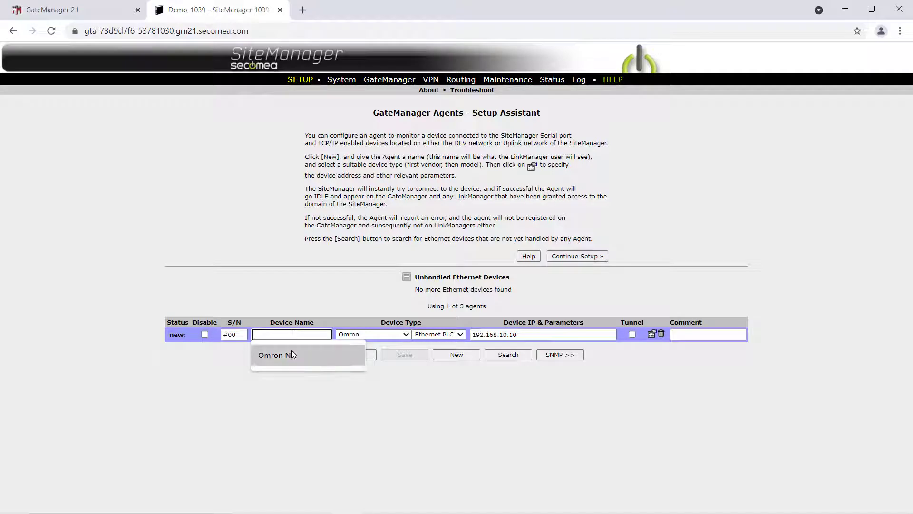
pyautogui.click(292, 355)
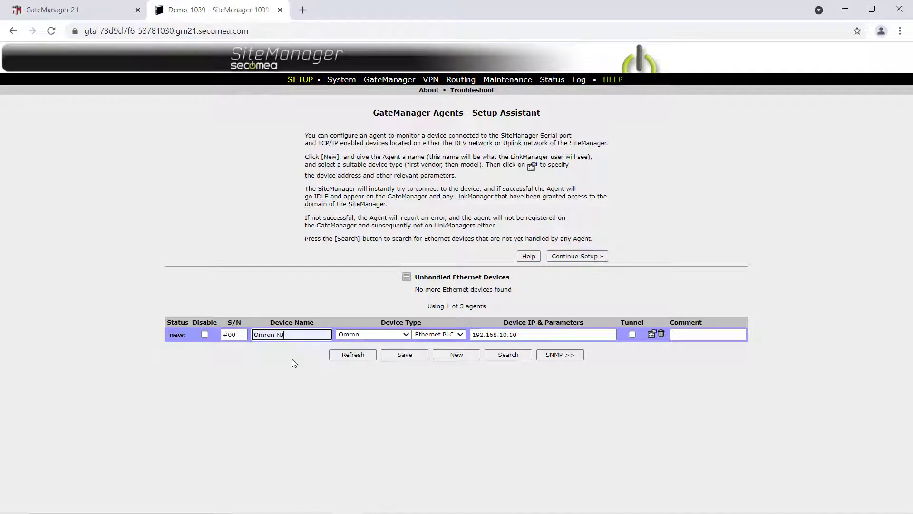
pyautogui.click(414, 360)
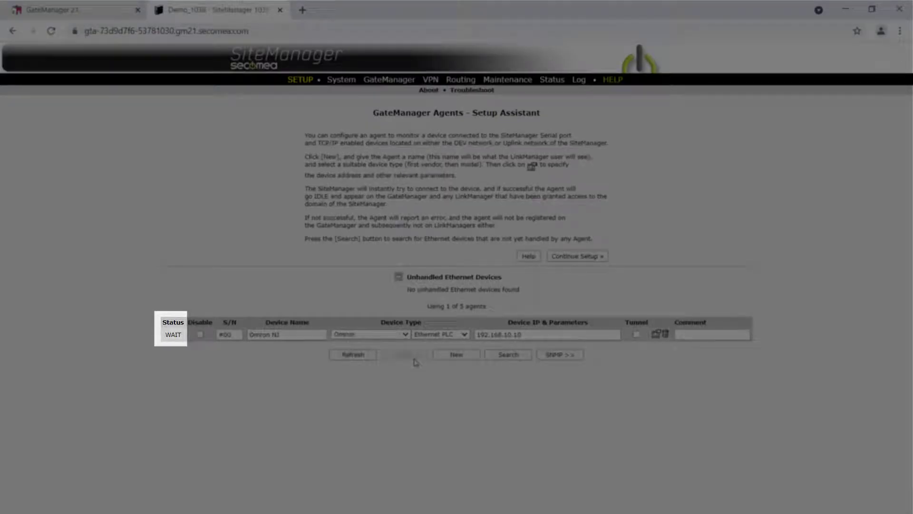
pyautogui.click(353, 355)
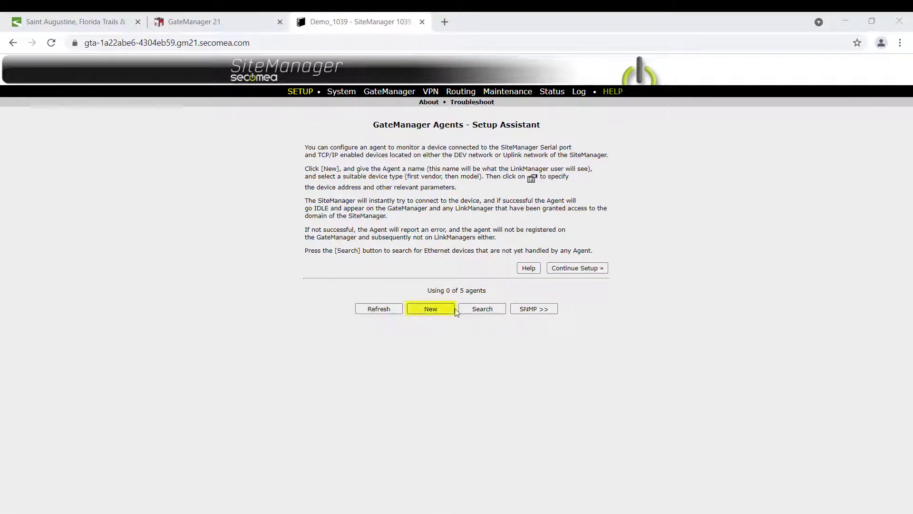
# Step: Create a new agent 'Omron NJ' of type Omron Ethernet PLC with device IP 192.168.10.10
pyautogui.click(434, 310)
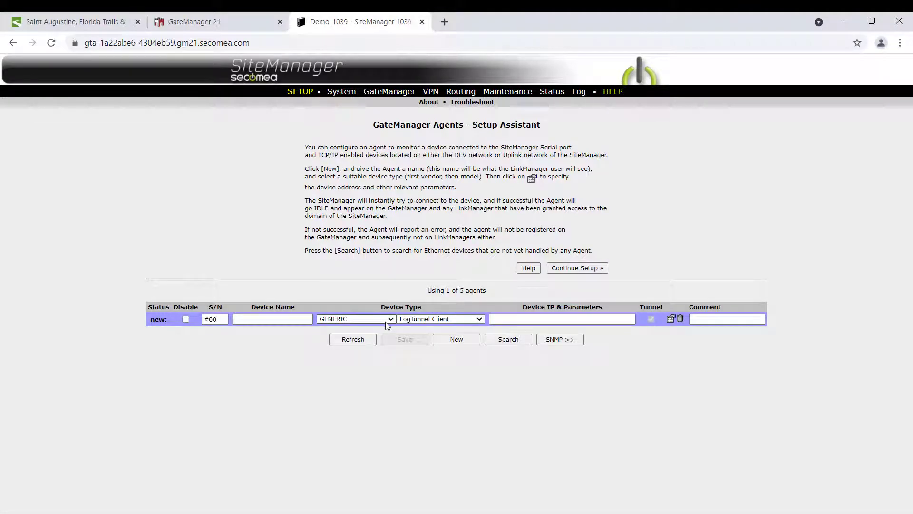
pyautogui.click(300, 322)
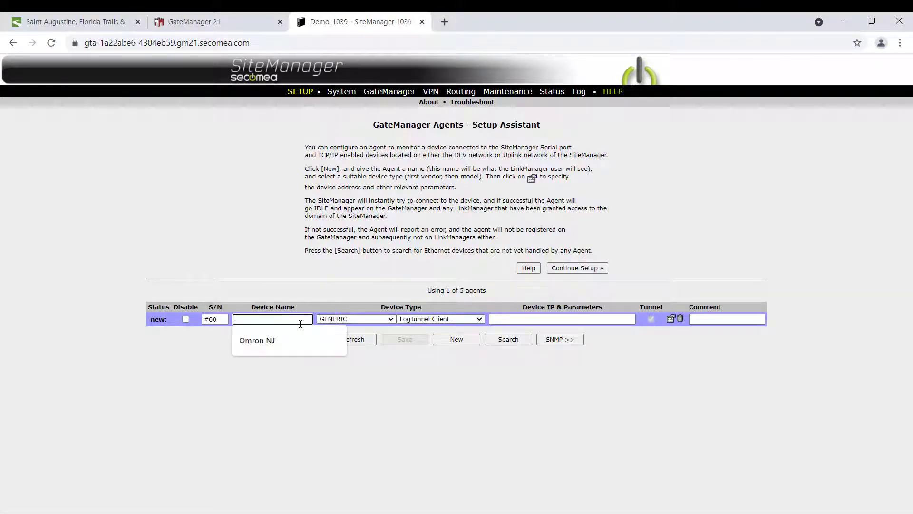
pyautogui.click(300, 338)
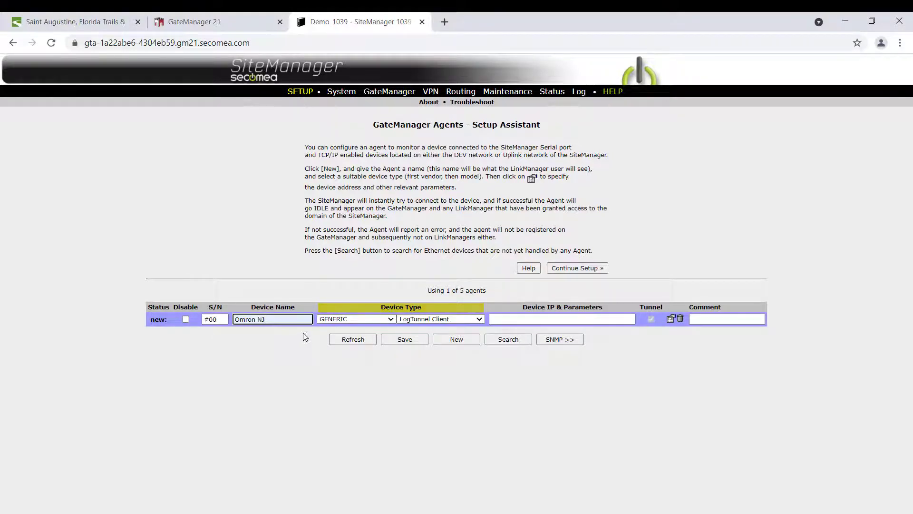
pyautogui.click(358, 319)
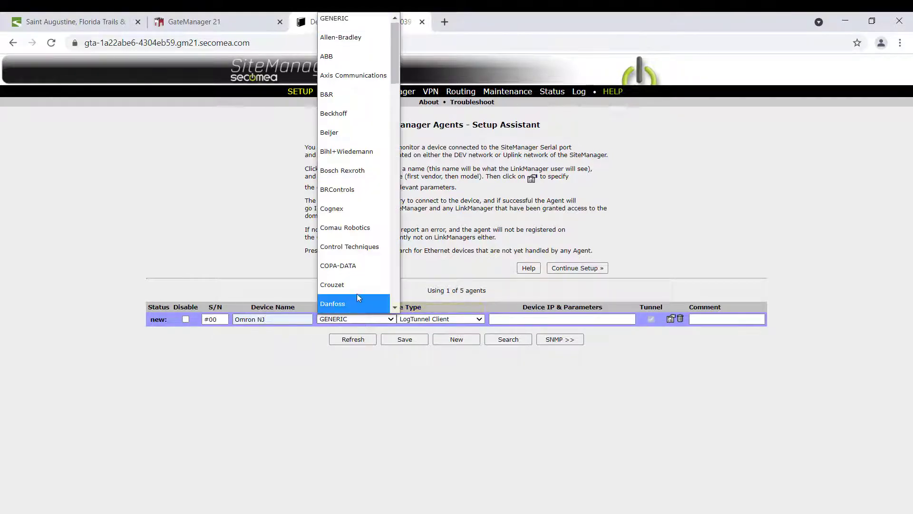
pyautogui.scroll(-8, 355, 266)
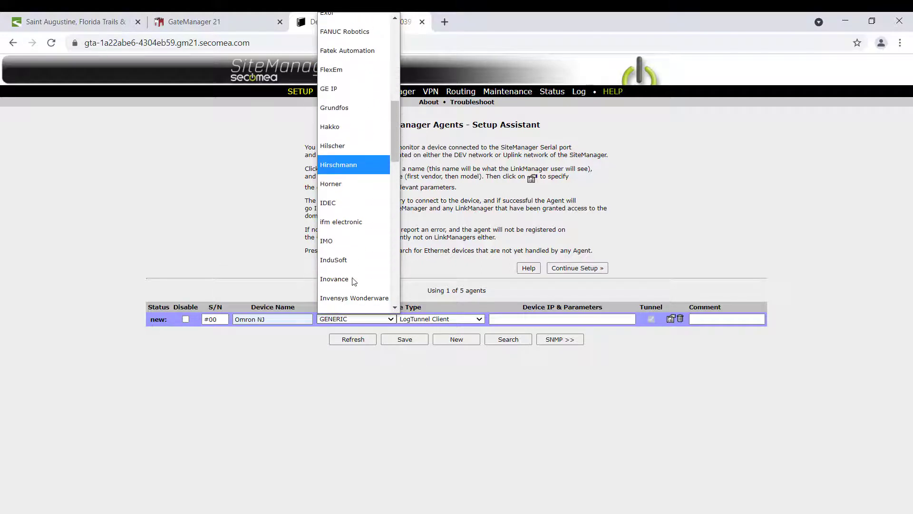
pyautogui.scroll(-8, 358, 242)
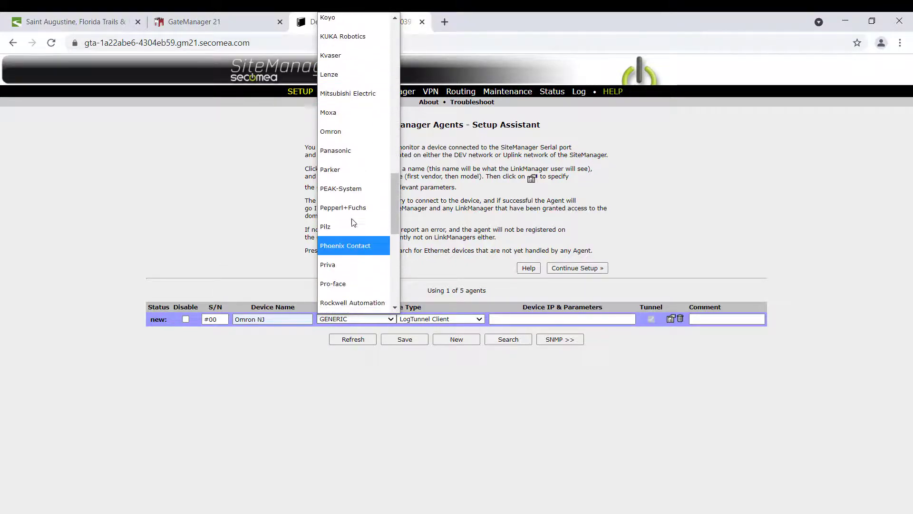
pyautogui.click(343, 132)
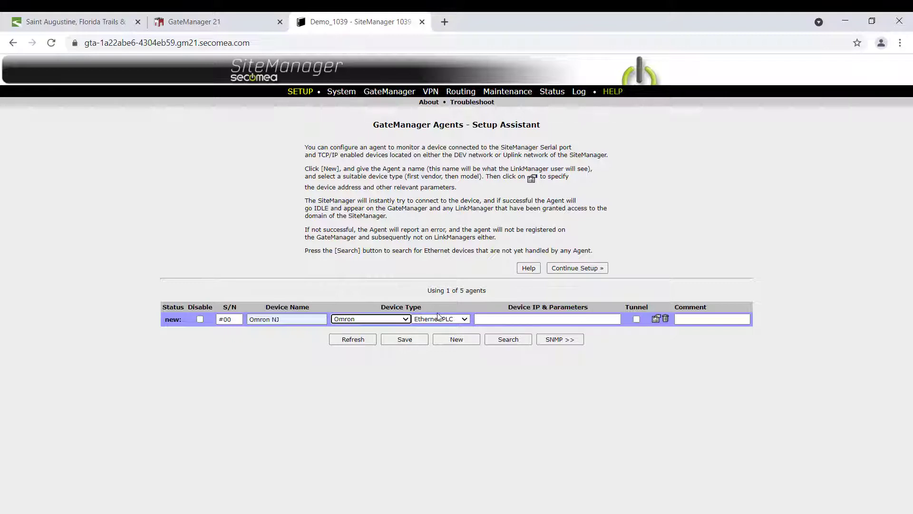
pyautogui.click(548, 323)
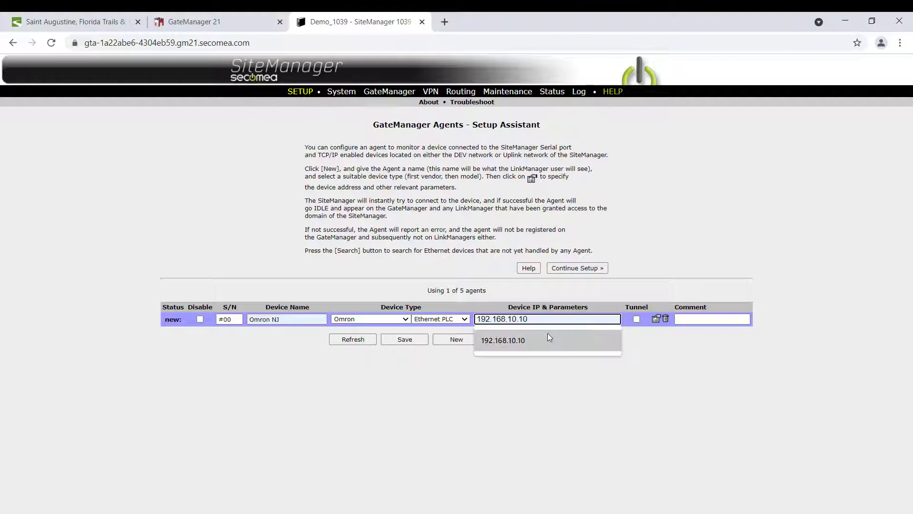
pyautogui.click(547, 335)
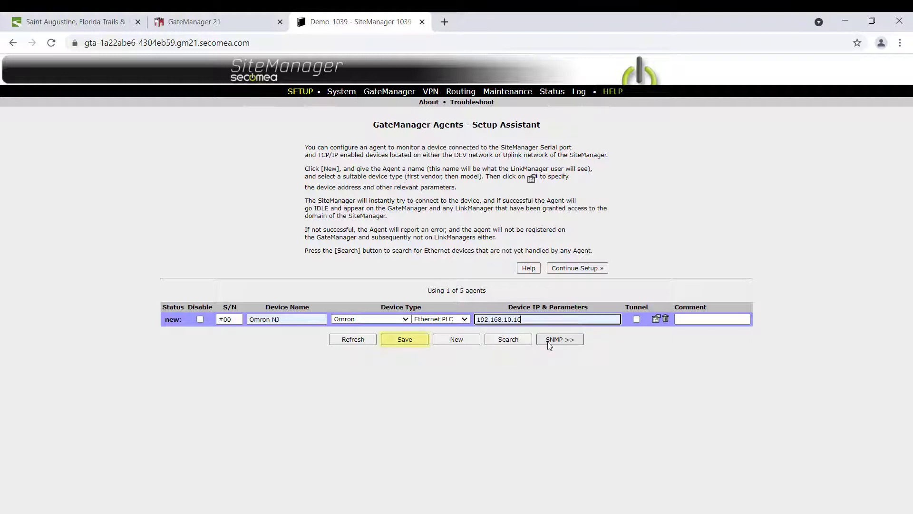
# Step: Save the Omron NJ agent so it shows IDLE, then close the SiteManager tab
pyautogui.click(413, 342)
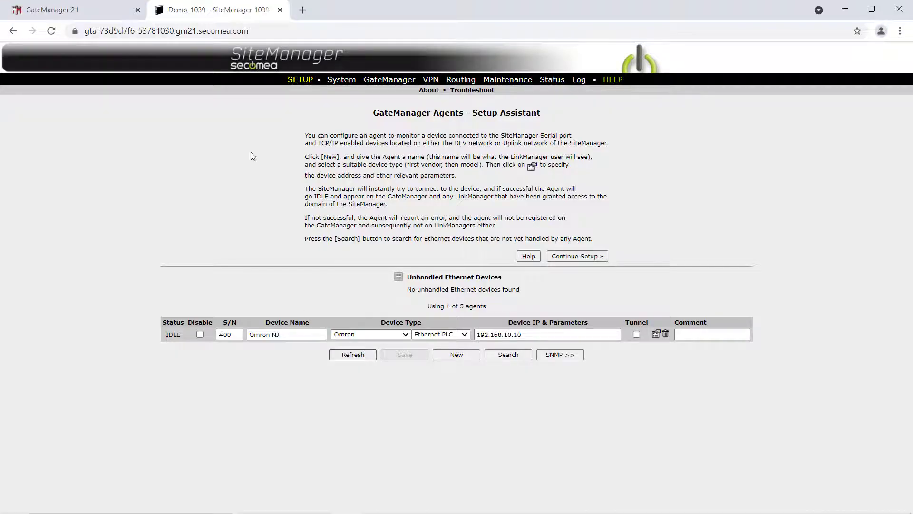
pyautogui.click(280, 10)
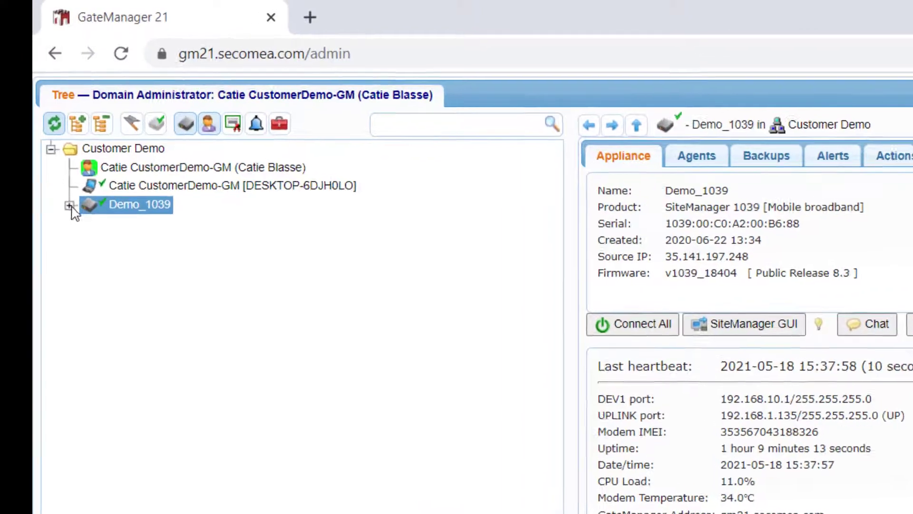
# Step: Expand Demo_1039, select the Omron NJ agent, and connect to it via LinkManager
pyautogui.click(70, 205)
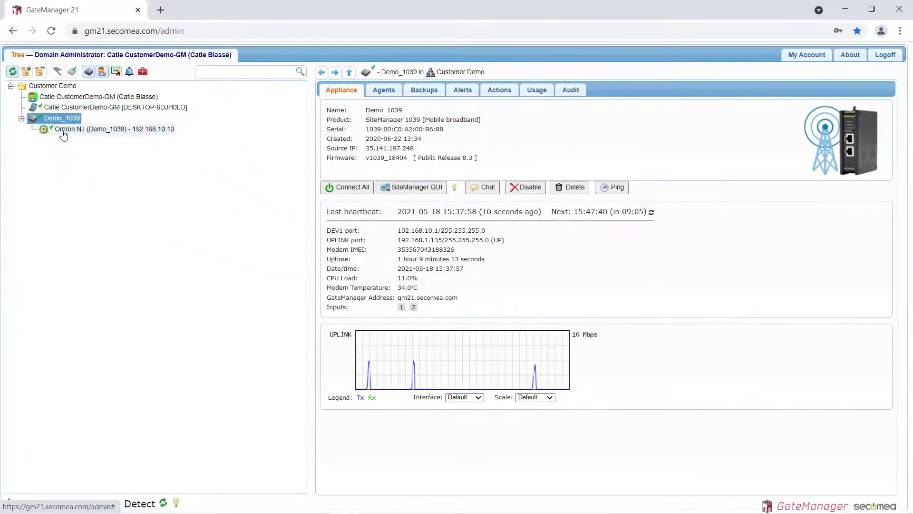
pyautogui.click(183, 272)
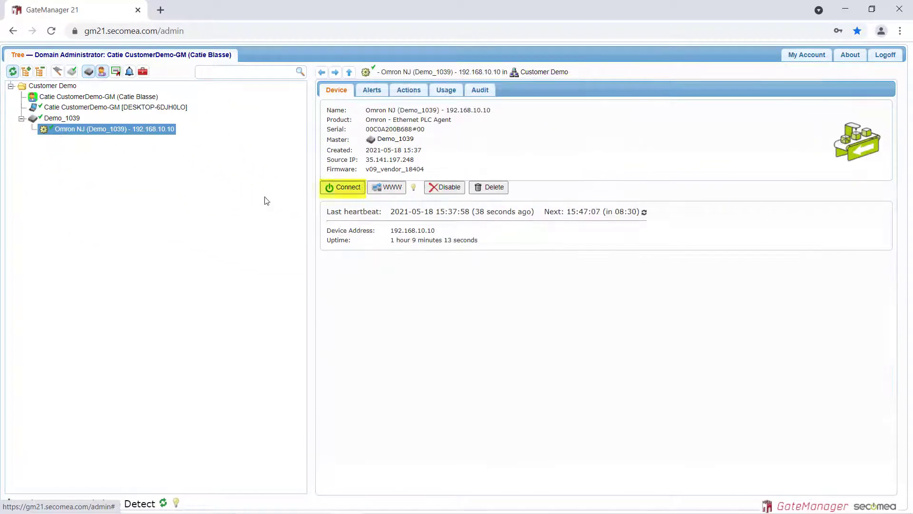
pyautogui.click(347, 189)
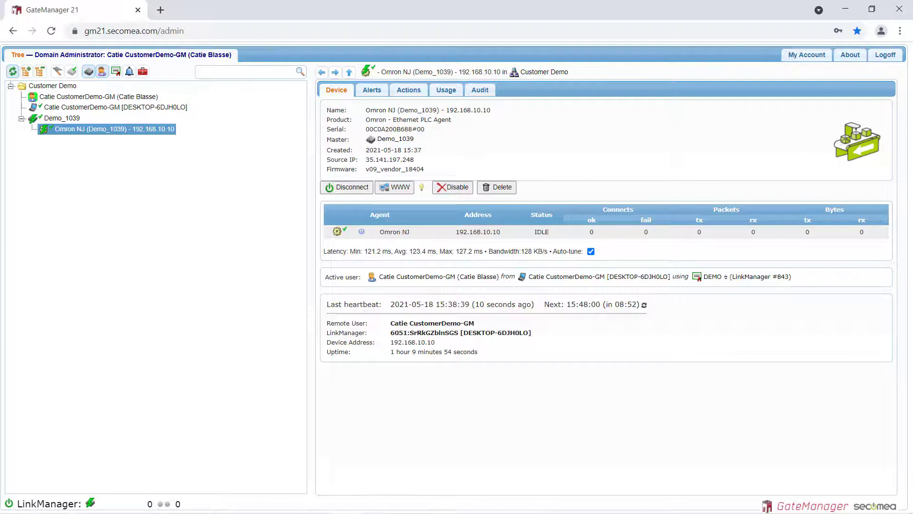
# Step: In Sysmac Studio, connect over an Ethernet hub to the controller at remote IP 192.168.10.10
pyautogui.click(433, 505)
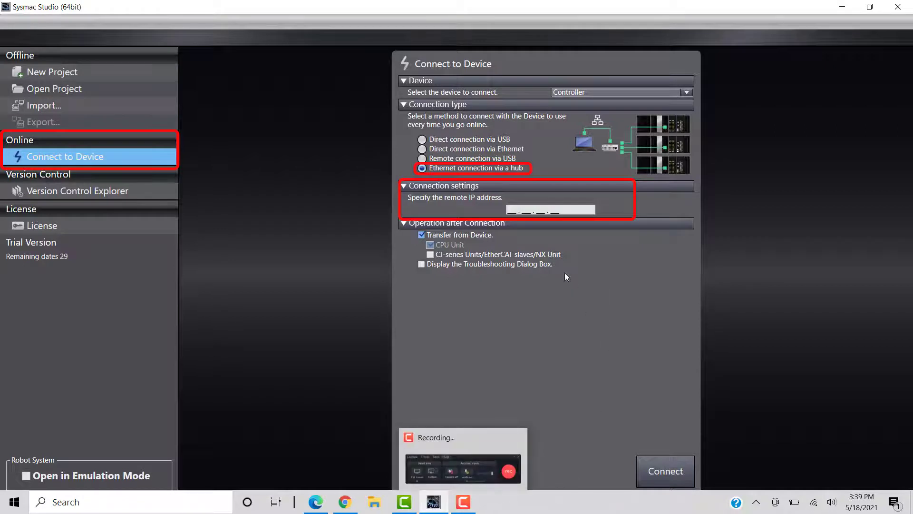
pyautogui.click(509, 210)
pyautogui.write('192 . 168 . ')
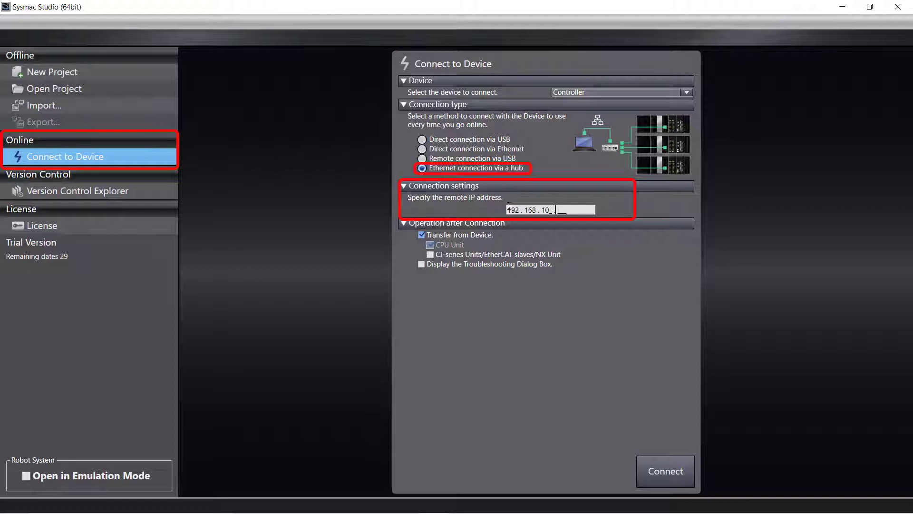
pyautogui.write('10_ . 10')
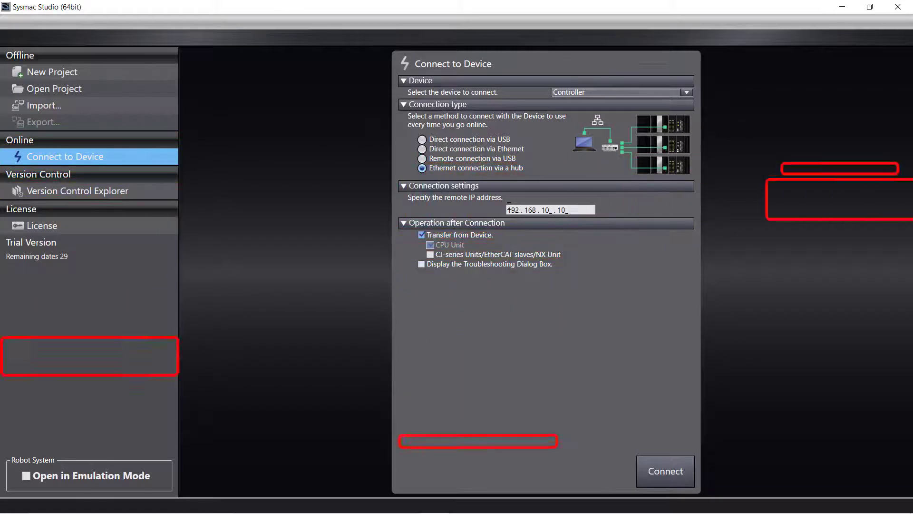
pyautogui.click(651, 477)
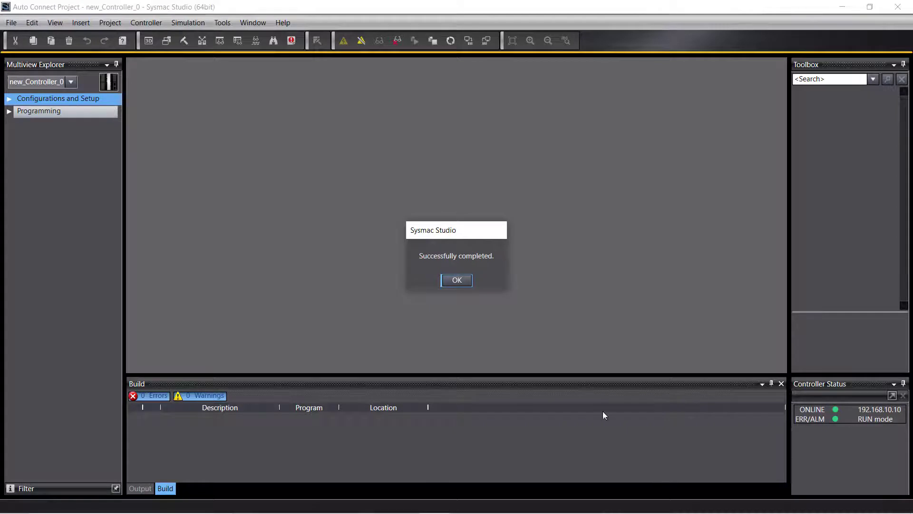
# Step: Dismiss the success message and open Program0's Section0 ladder from Programming > POUs > Programs
pyautogui.click(470, 282)
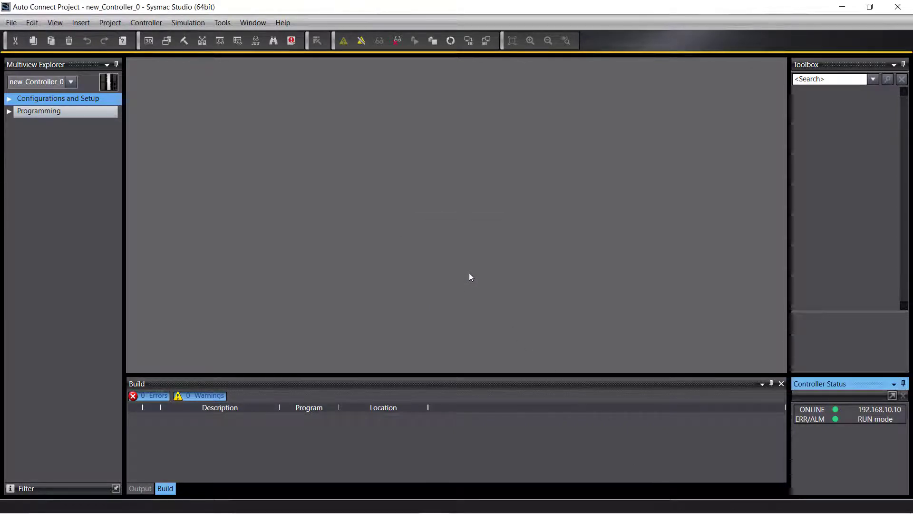
pyautogui.doubleClick(39, 110)
pyautogui.doubleClick(47, 123)
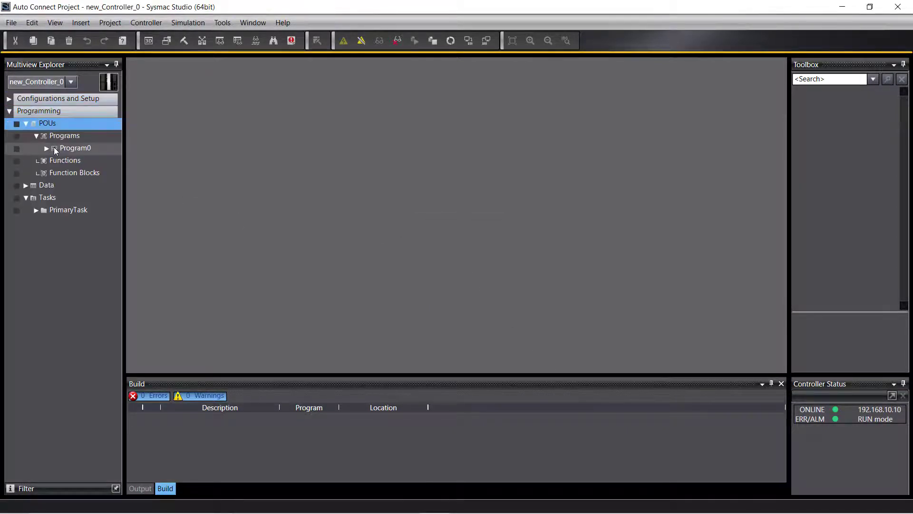
pyautogui.click(56, 150)
pyautogui.click(47, 148)
pyautogui.doubleClick(67, 161)
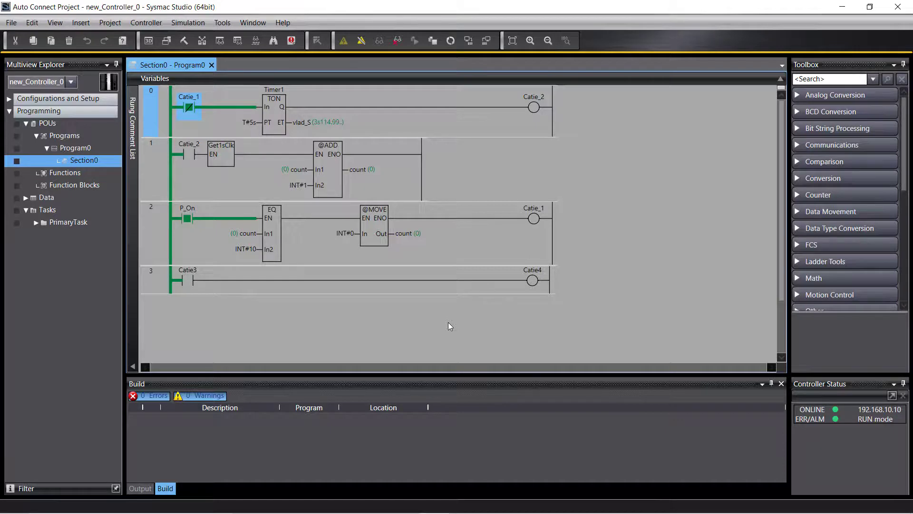
# Step: Toggle Catie3 True then False twice, watching the Catie4 coil follow it
pyautogui.click(190, 280)
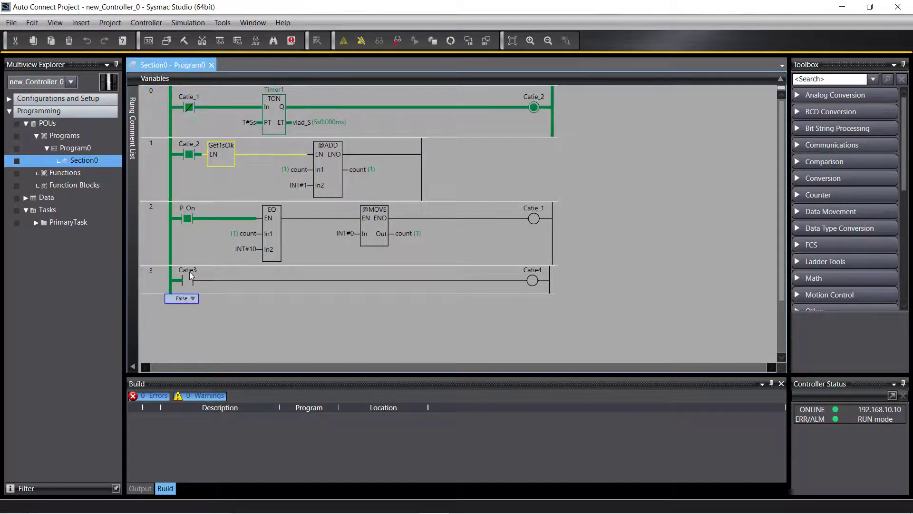
pyautogui.click(173, 308)
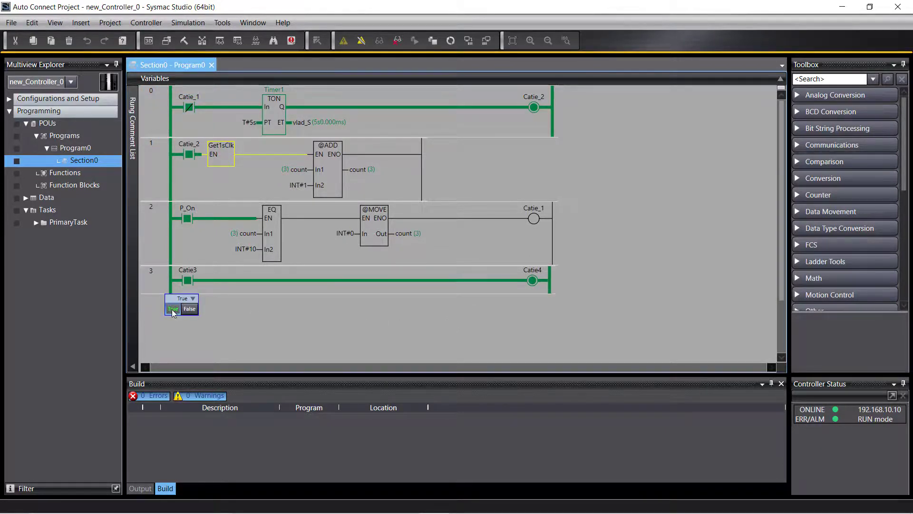
pyautogui.click(196, 312)
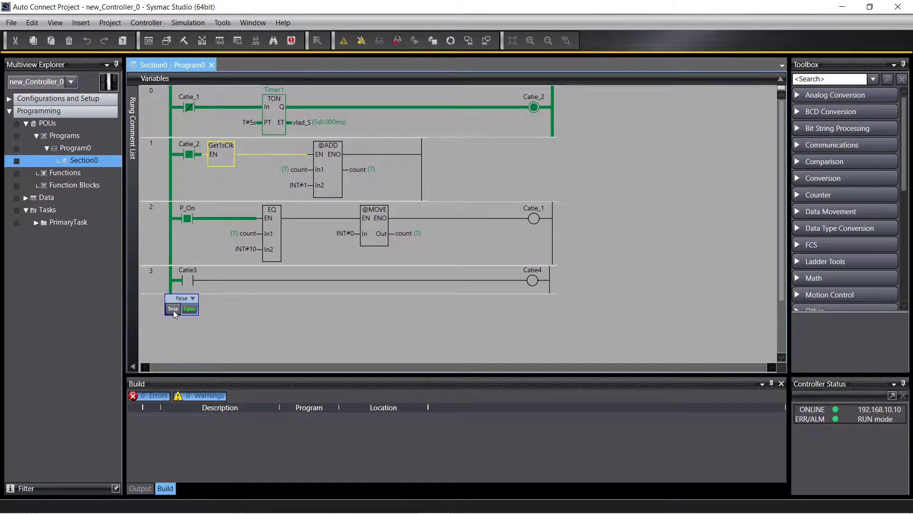
pyautogui.click(173, 309)
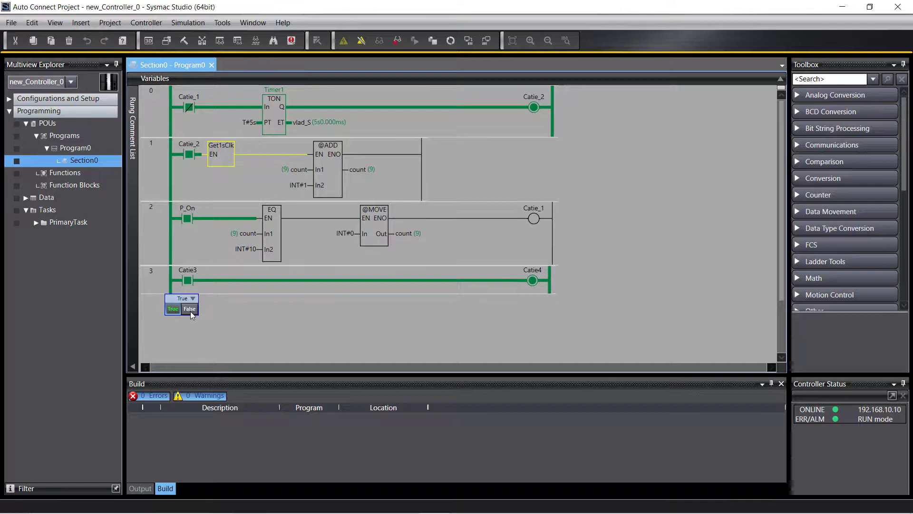
pyautogui.click(191, 312)
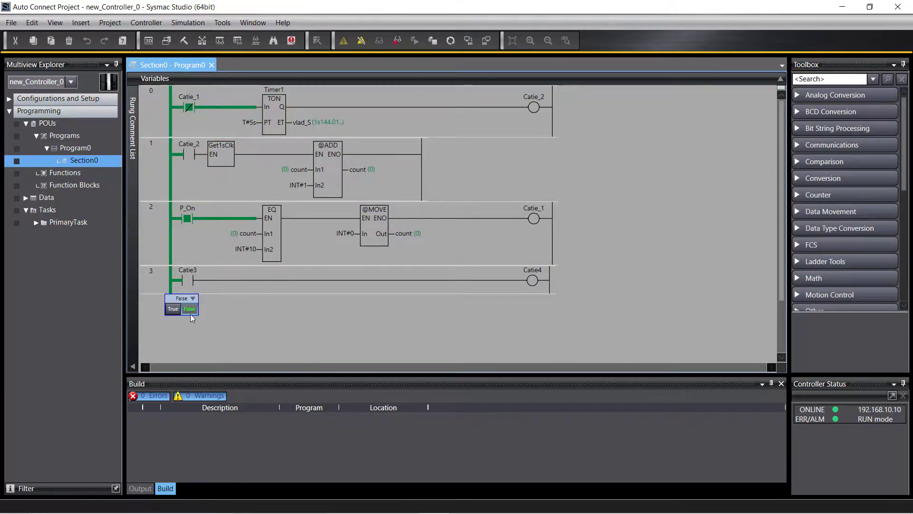